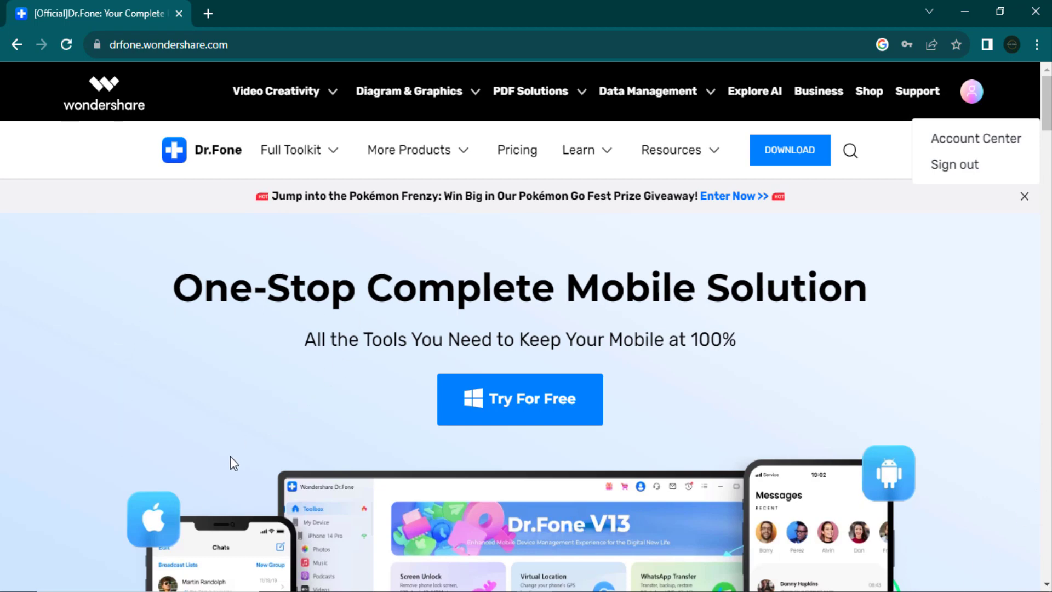
pyautogui.scroll(-1, 336, 400)
pyautogui.scroll(-2, 389, 397)
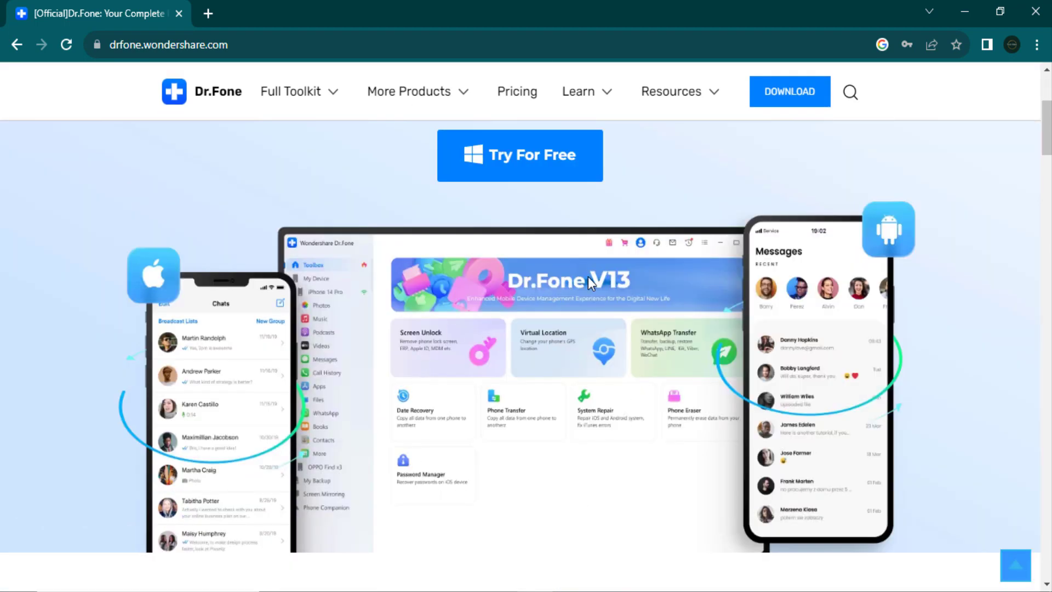
pyautogui.scroll(-4, 465, 199)
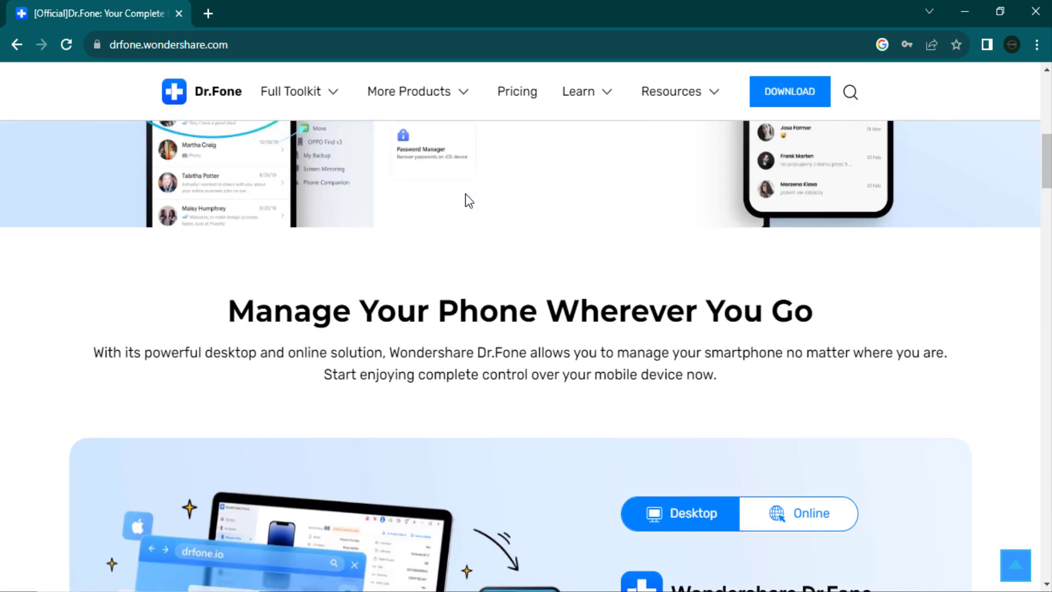
pyautogui.scroll(-4, 559, 185)
pyautogui.scroll(-3, 740, 132)
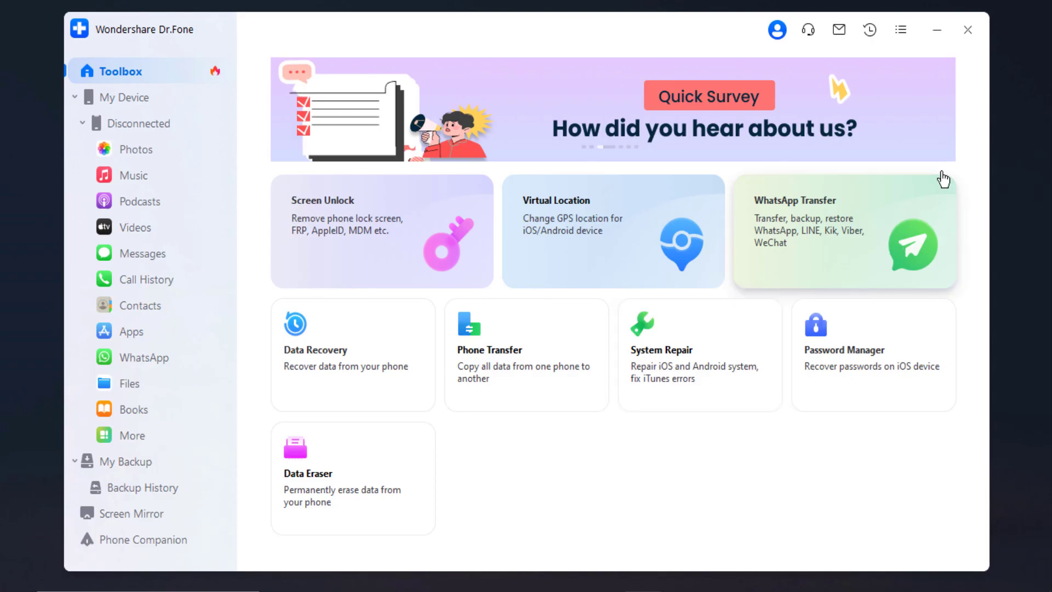
# After viewing WhatsApp transfer options, open Data Recovery and choose Android phone recovery
pyautogui.click(869, 194)
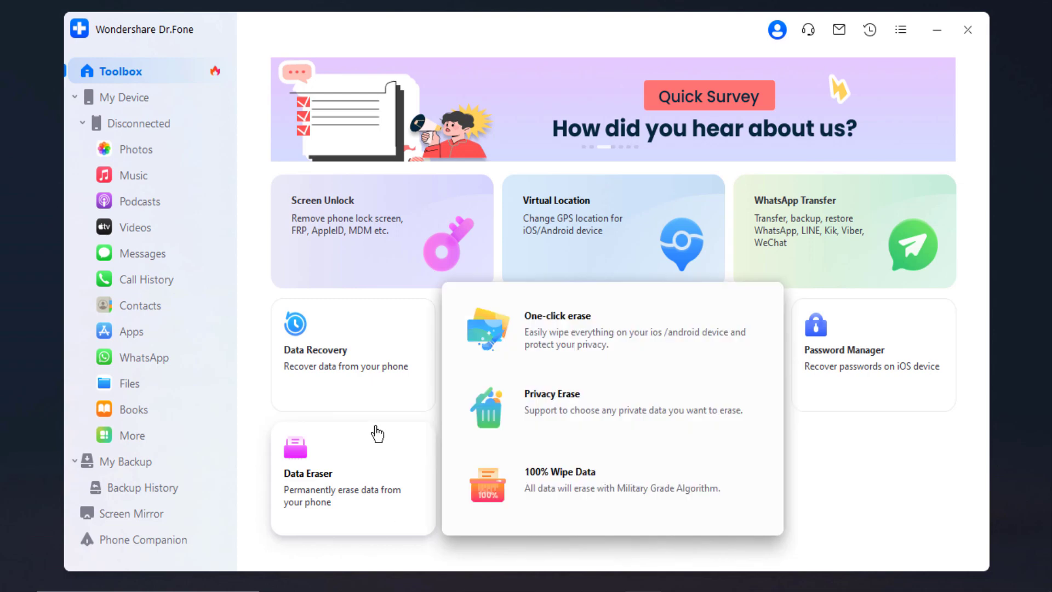
pyautogui.moveTo(353, 354)
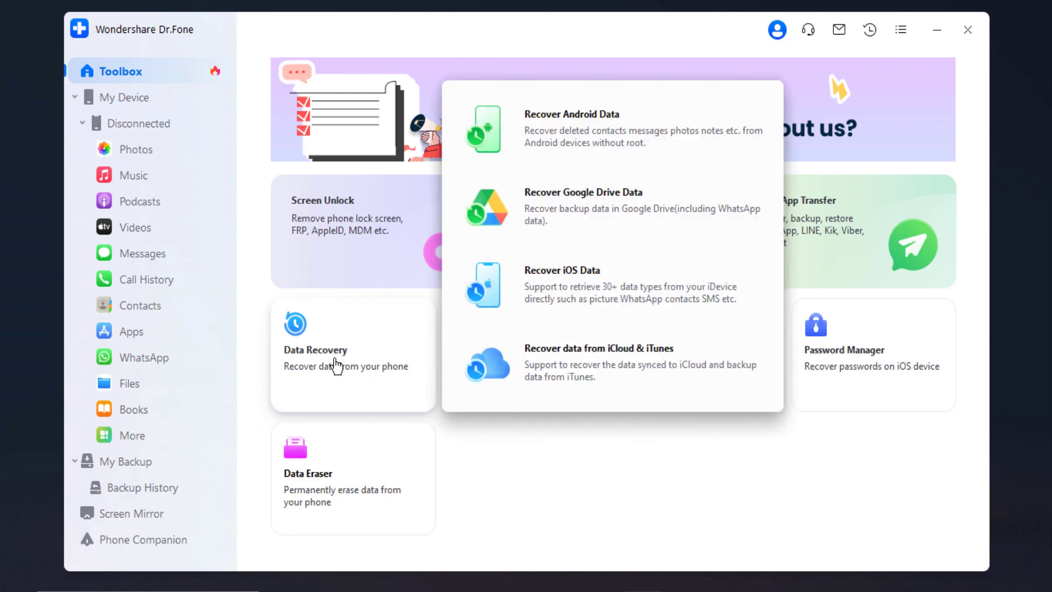
pyautogui.click(343, 360)
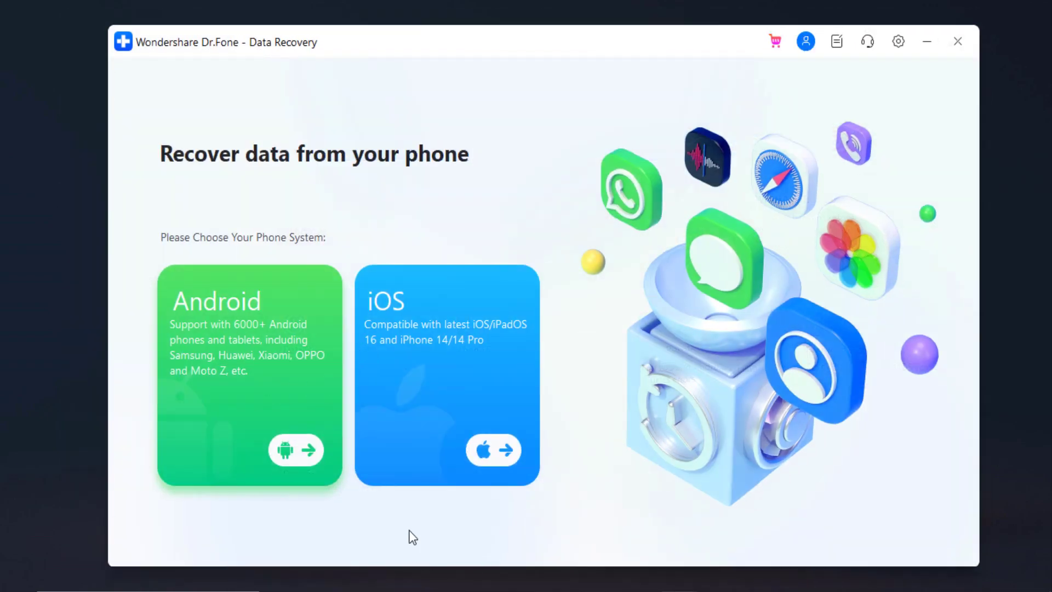
pyautogui.click(231, 415)
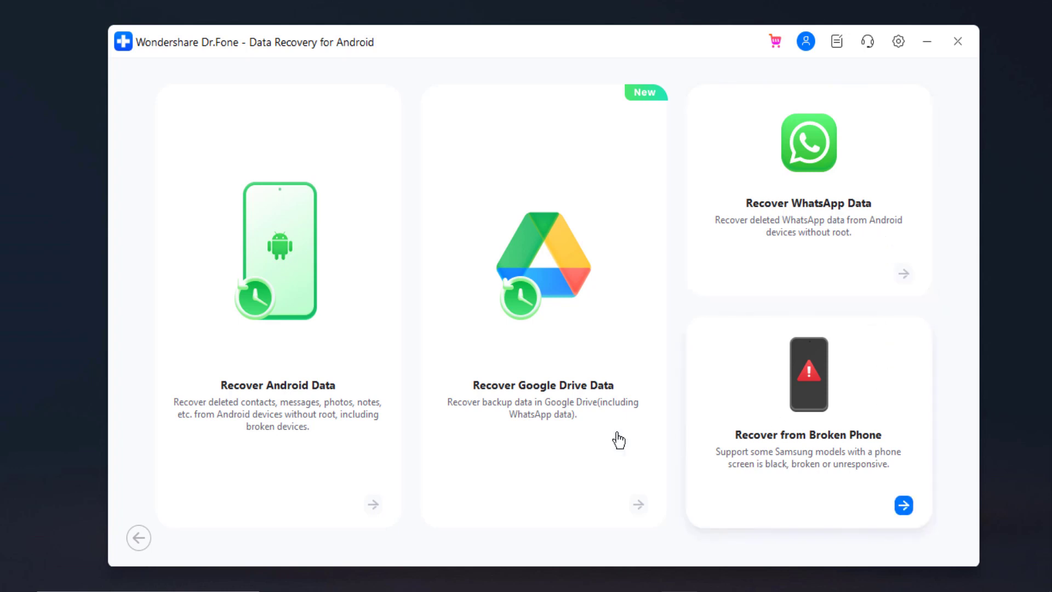
# Scan the Galaxy A32 for photos, videos, contacts, messages, call history, audio and documents
pyautogui.click(306, 346)
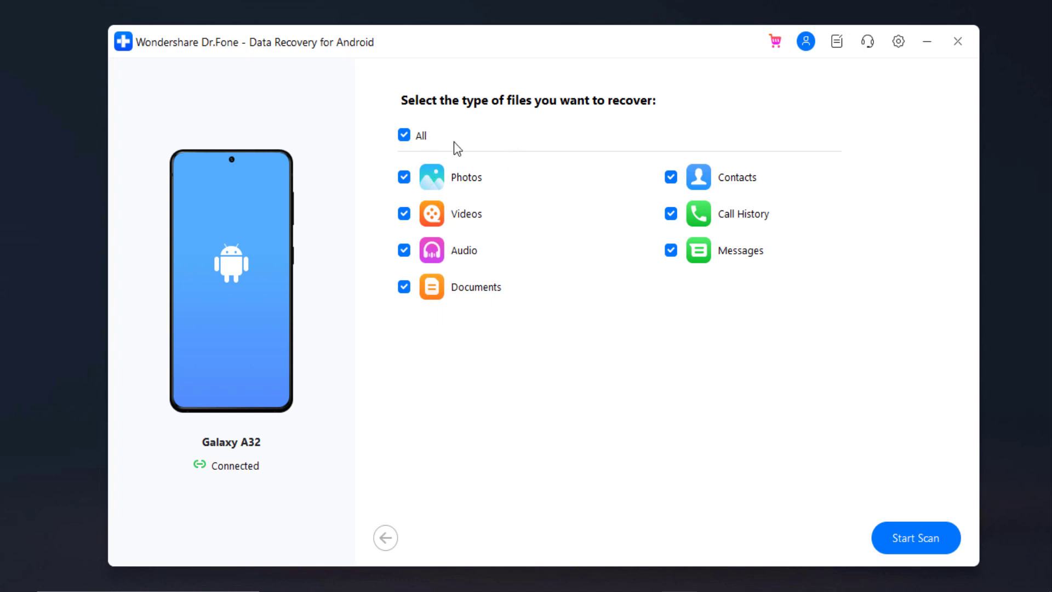
pyautogui.click(403, 135)
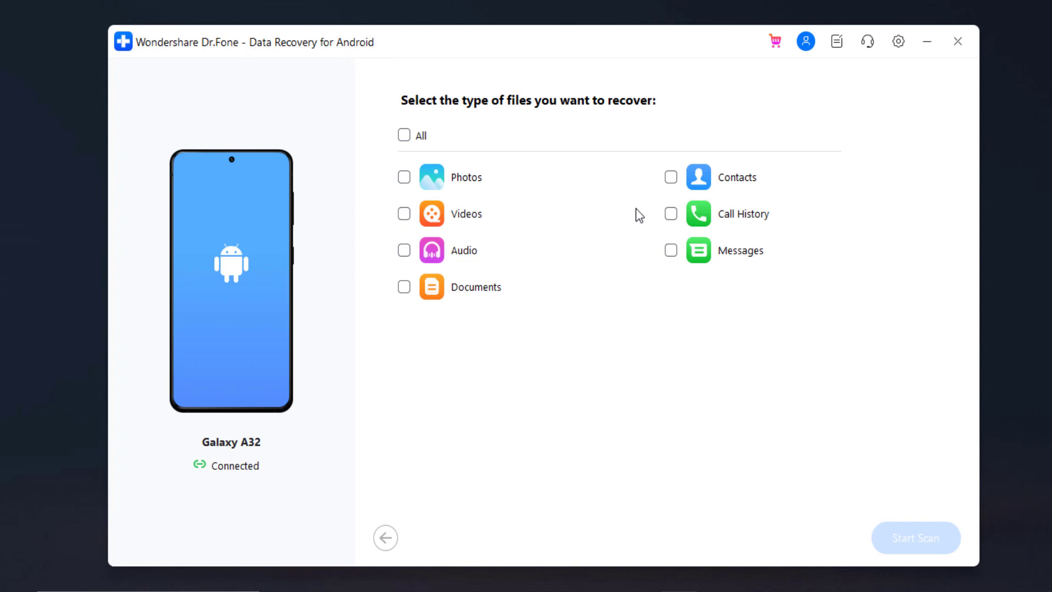
pyautogui.click(410, 180)
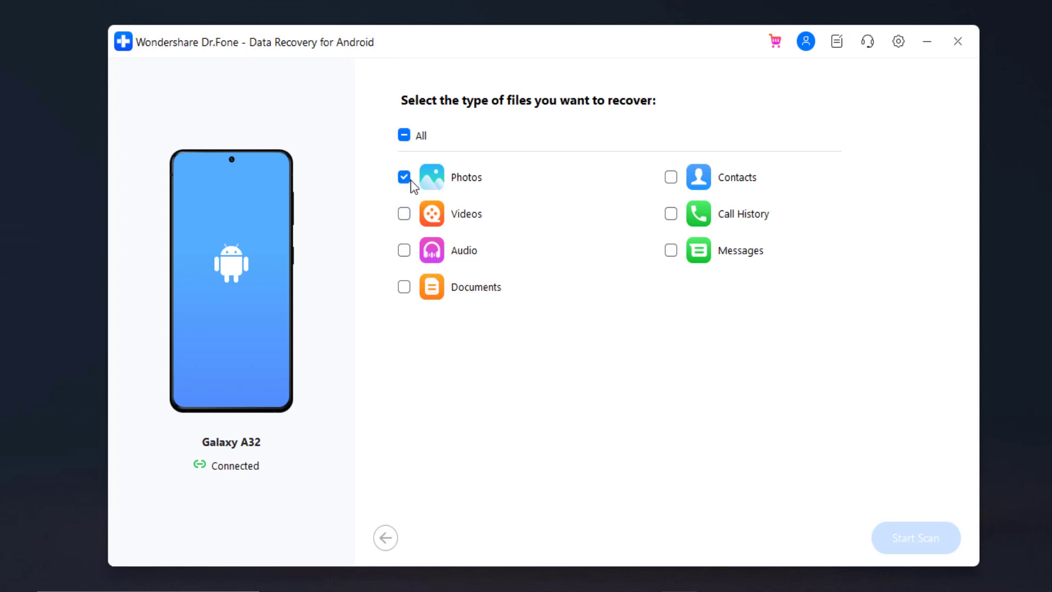
pyautogui.click(406, 216)
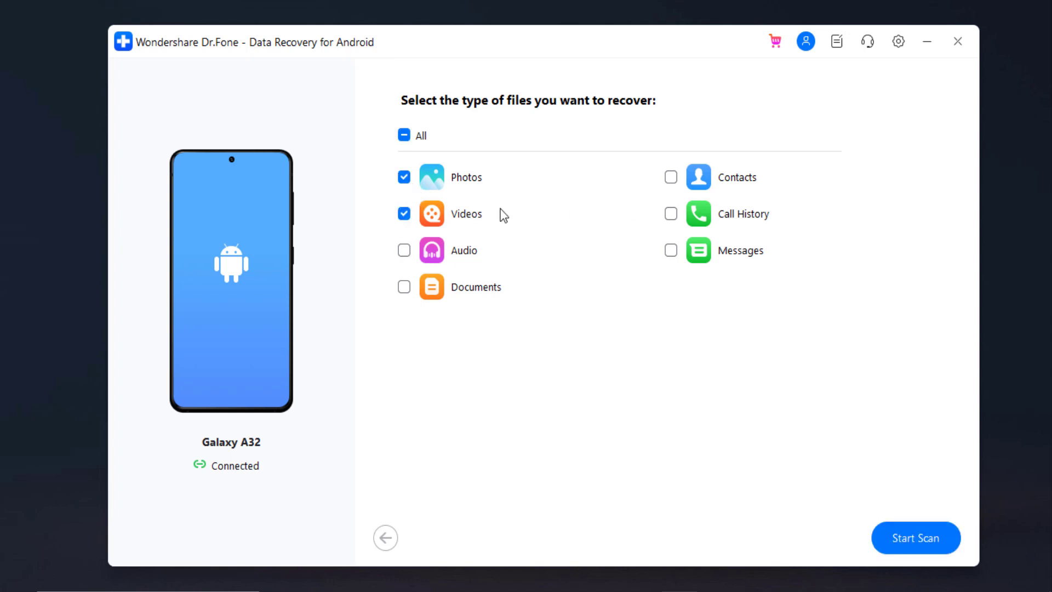
pyautogui.click(671, 178)
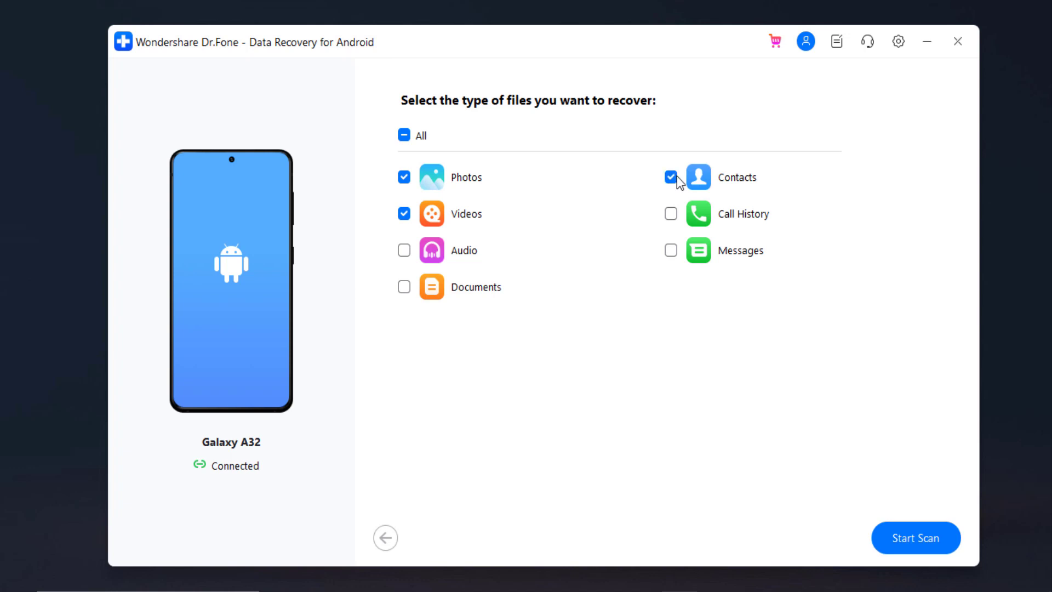
pyautogui.click(669, 249)
pyautogui.click(670, 215)
pyautogui.click(404, 287)
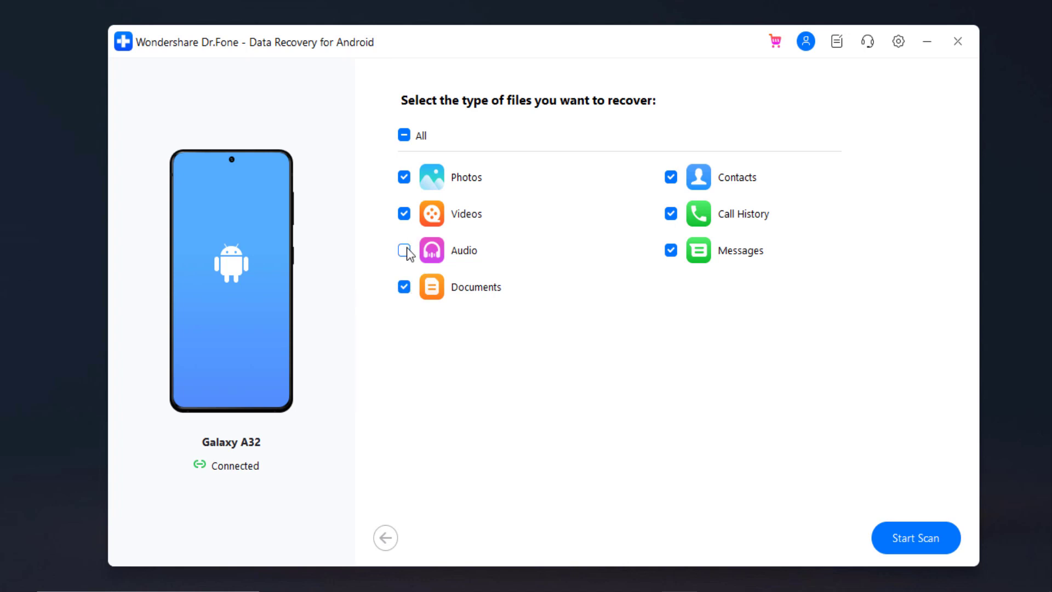
pyautogui.click(403, 250)
pyautogui.click(940, 530)
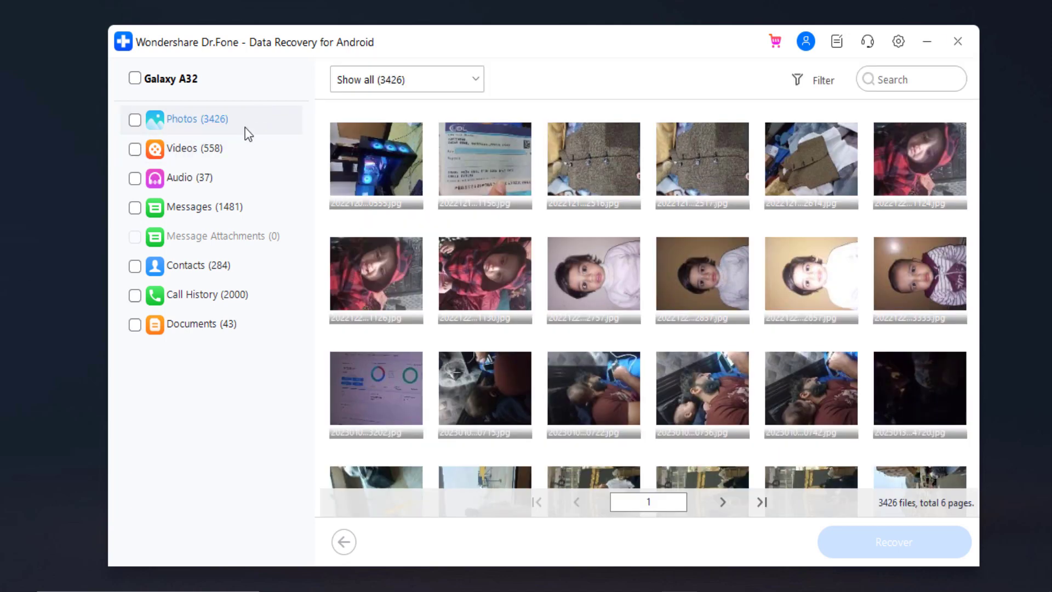
pyautogui.scroll(-5, 477, 197)
pyautogui.scroll(-5, 485, 231)
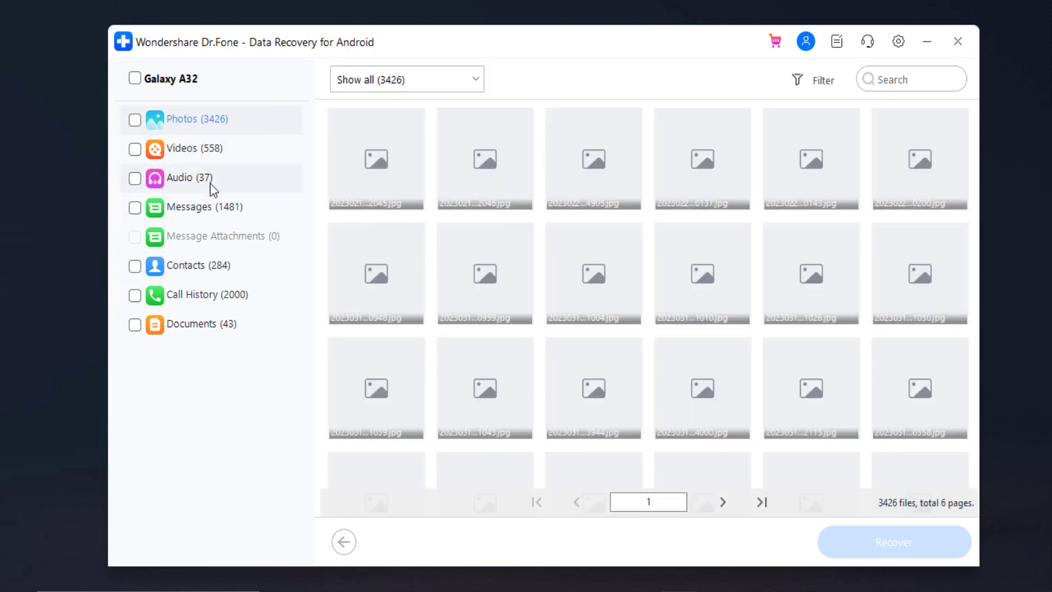
# Preview recovered photos, videos, audio, messages, contacts, call history, then the 43 documents
pyautogui.click(246, 125)
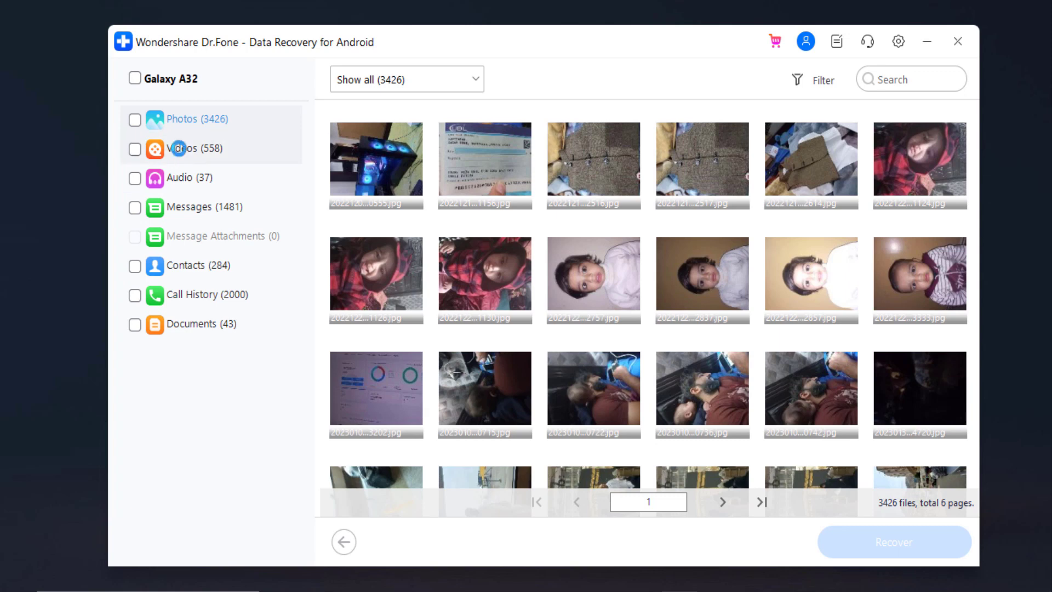
pyautogui.click(179, 149)
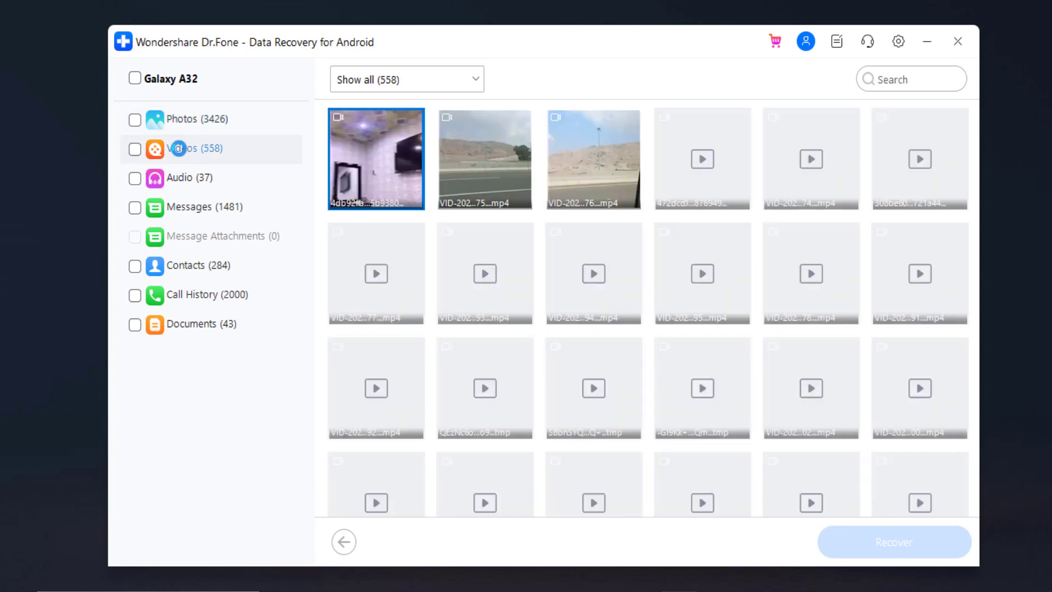
pyautogui.click(191, 177)
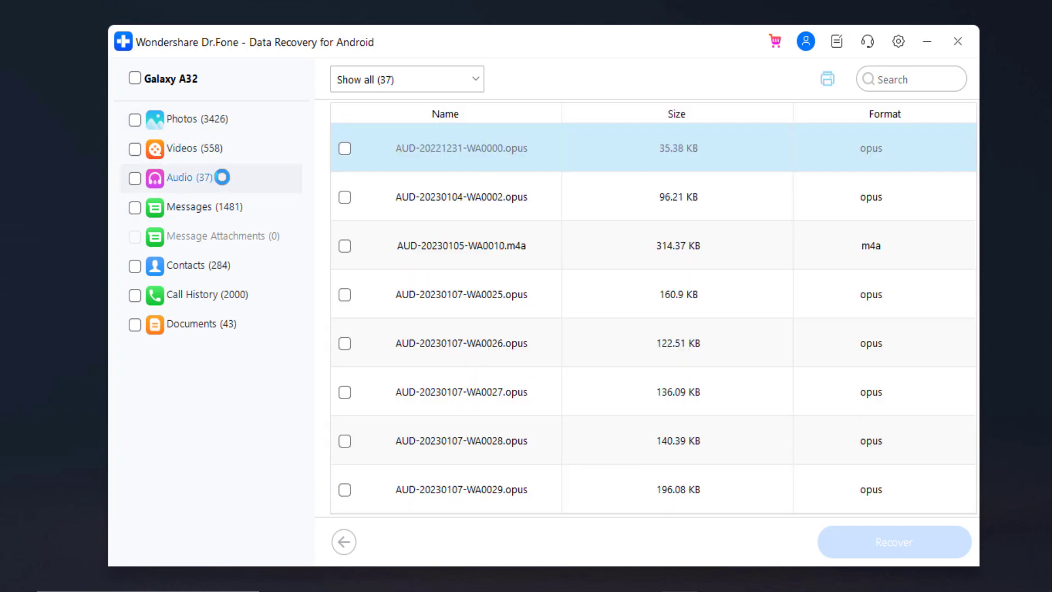
pyautogui.click(241, 206)
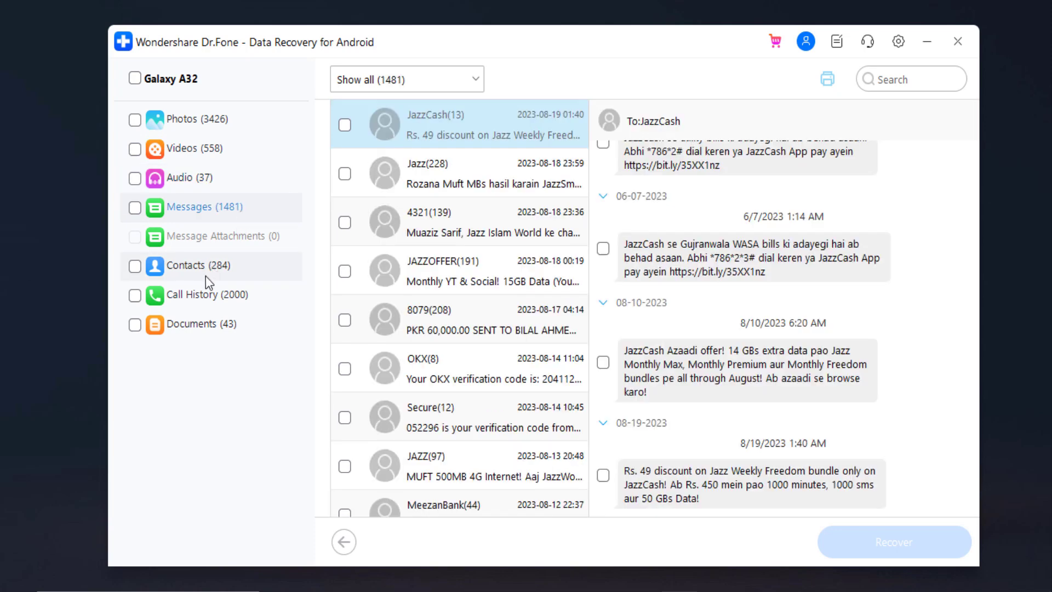
pyautogui.click(206, 275)
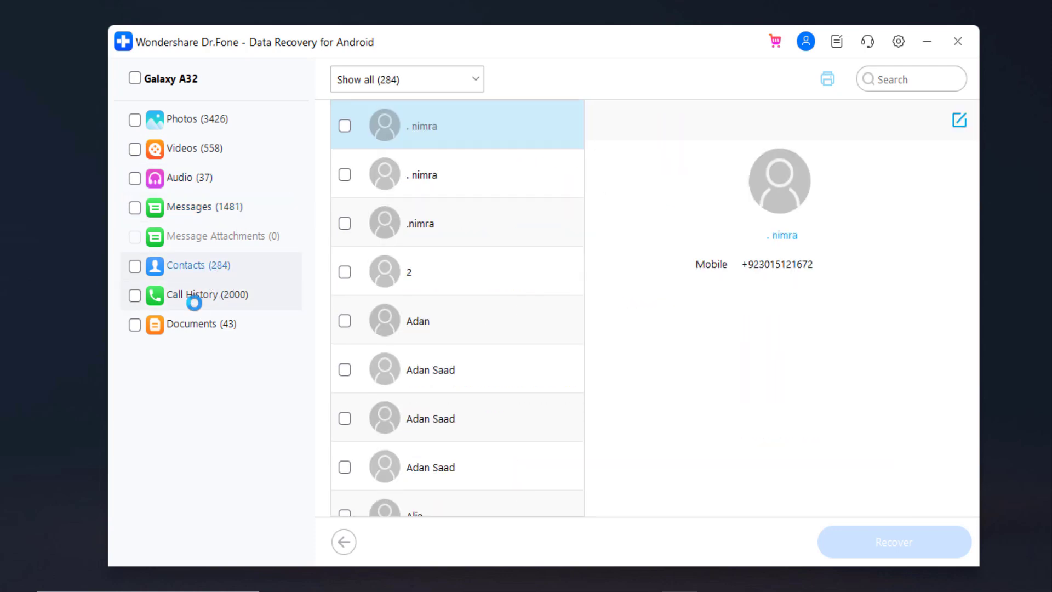
pyautogui.click(194, 303)
pyautogui.click(201, 332)
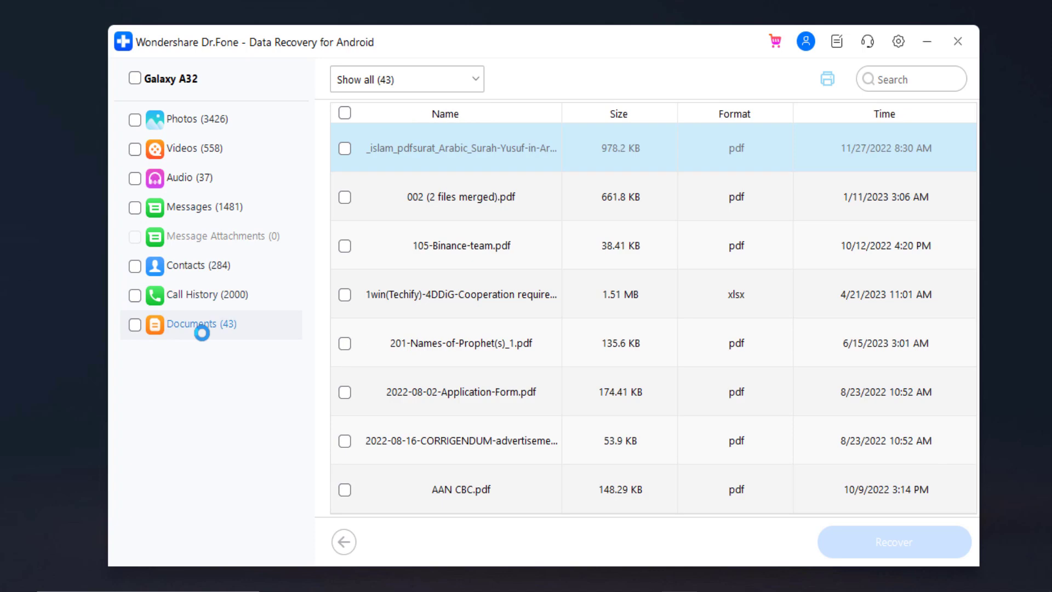
# Tick five more recovered photos, including two dress photos, and start recovering them
pyautogui.click(254, 135)
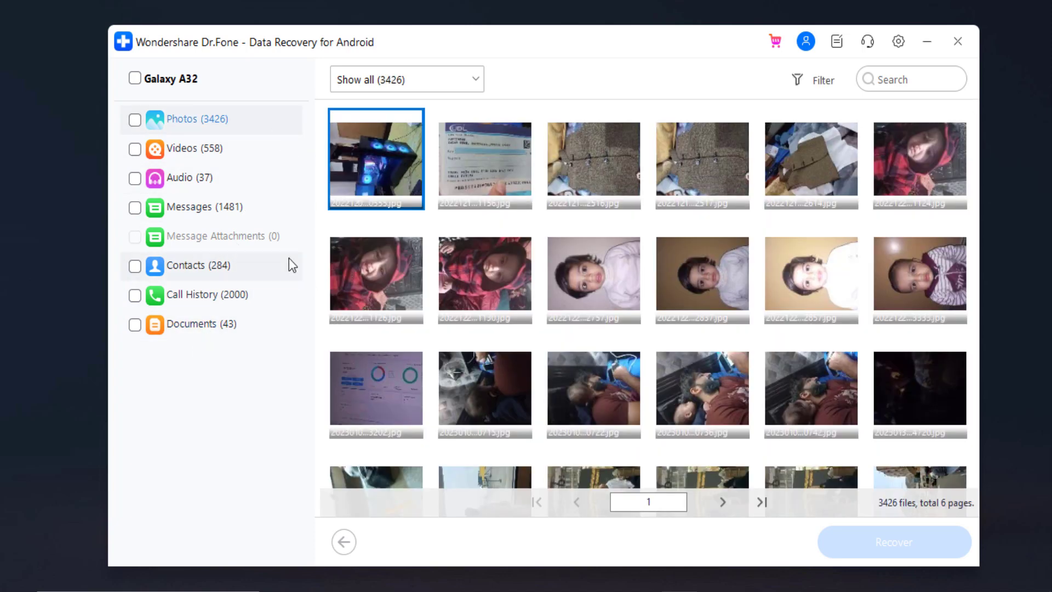
pyautogui.click(628, 263)
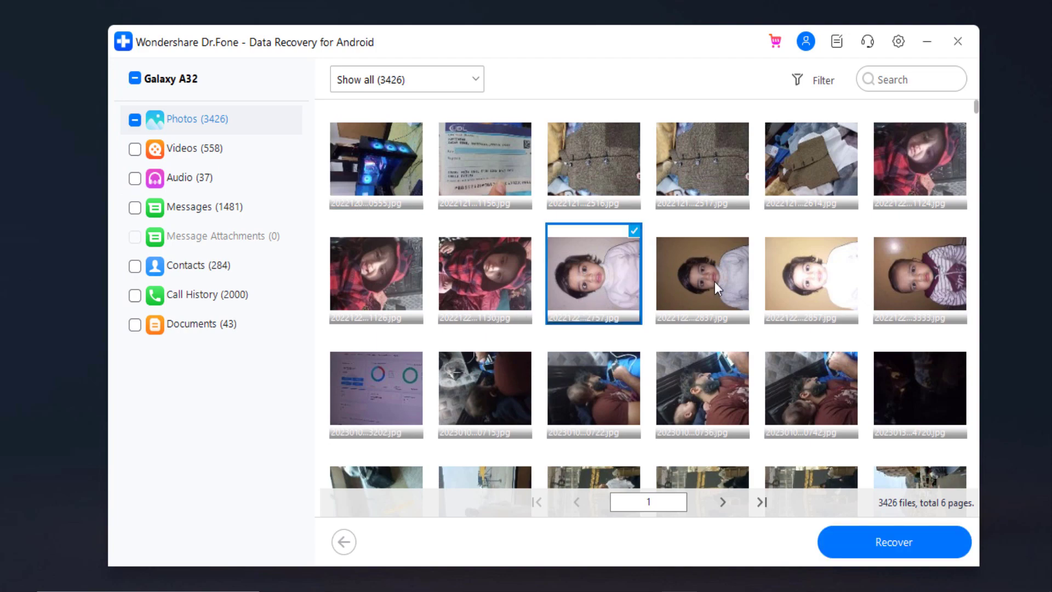
pyautogui.click(734, 283)
pyautogui.click(795, 282)
pyautogui.scroll(-5, 788, 332)
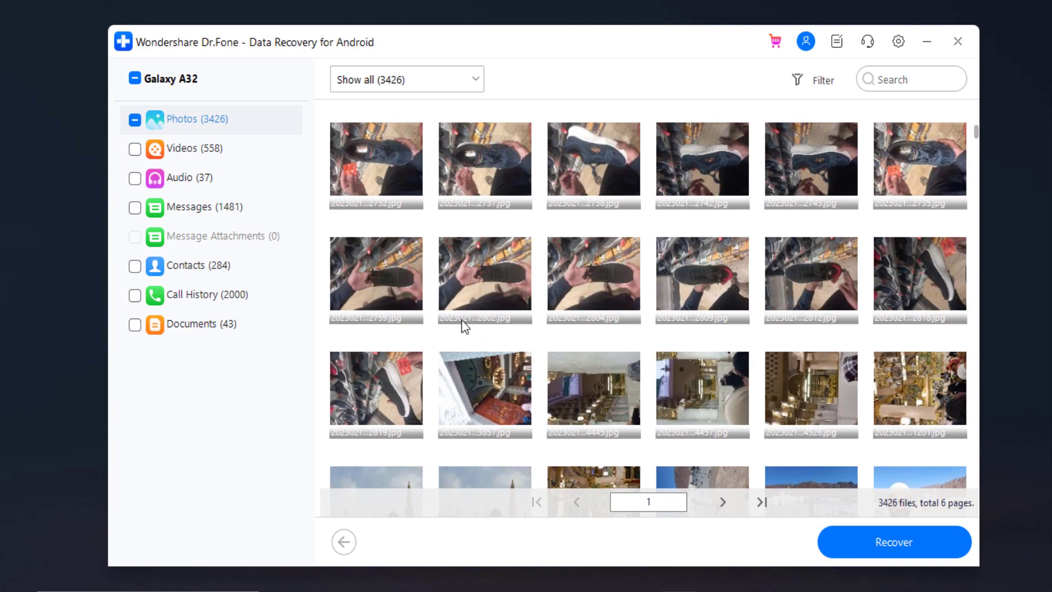
pyautogui.scroll(-5, 539, 346)
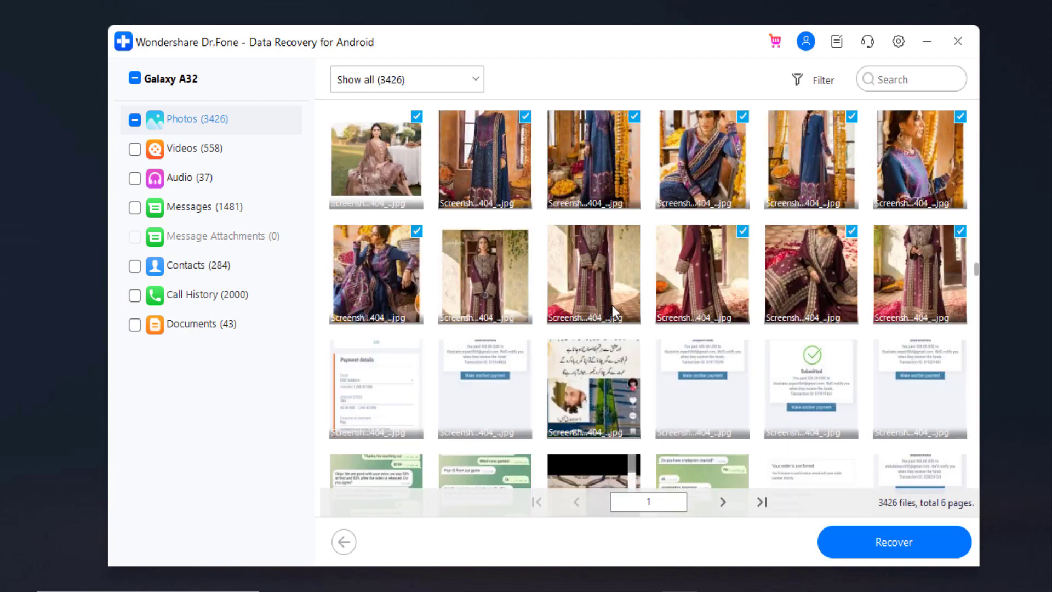
pyautogui.click(615, 304)
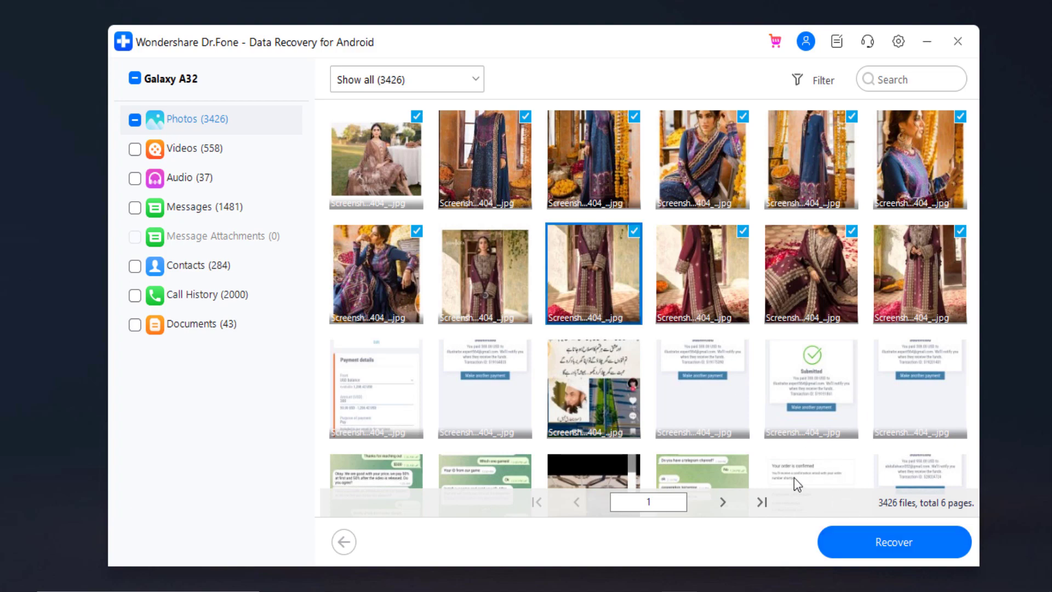
pyautogui.scroll(3, 731, 428)
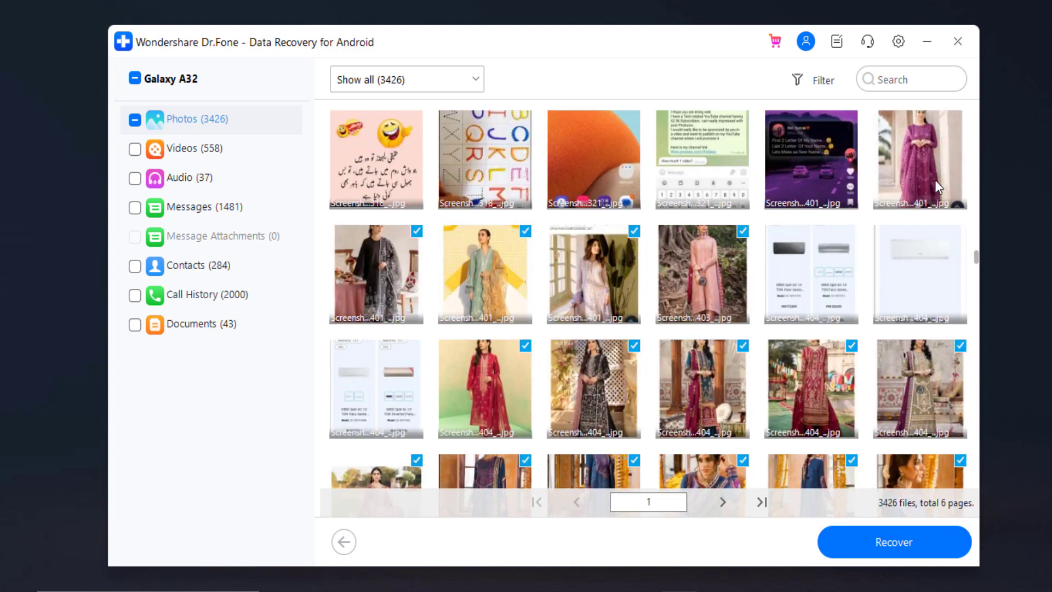
pyautogui.click(934, 180)
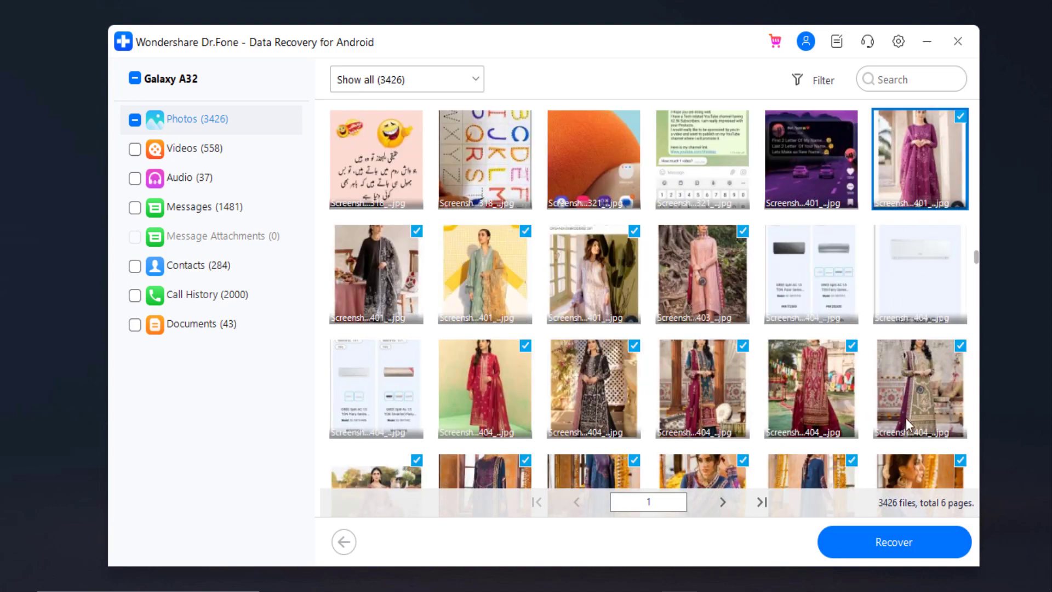
pyautogui.click(886, 552)
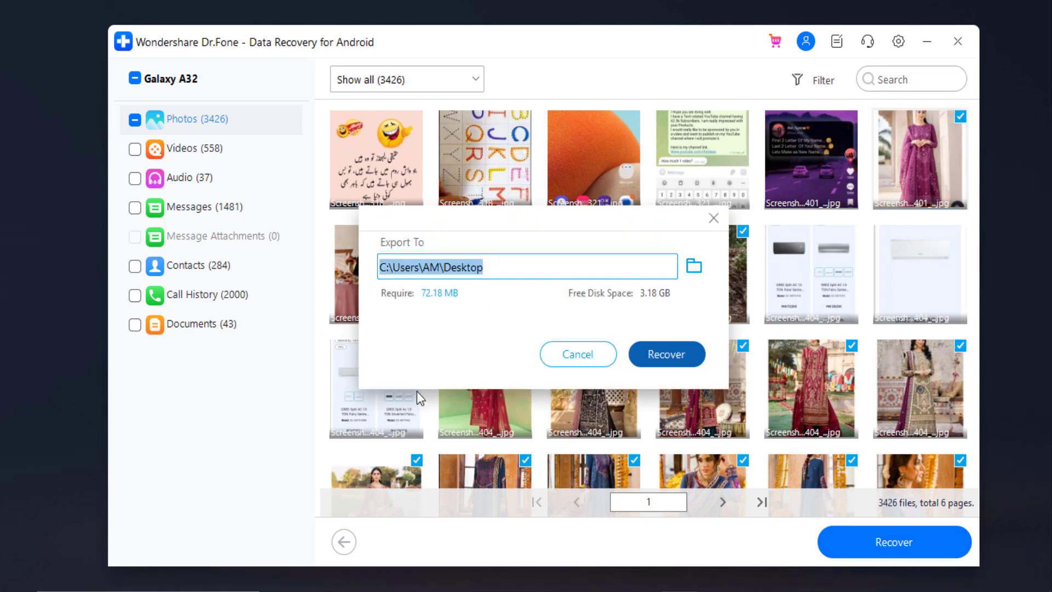
# Change the export folder to Desktop and recover the checked photos there
pyautogui.click(694, 266)
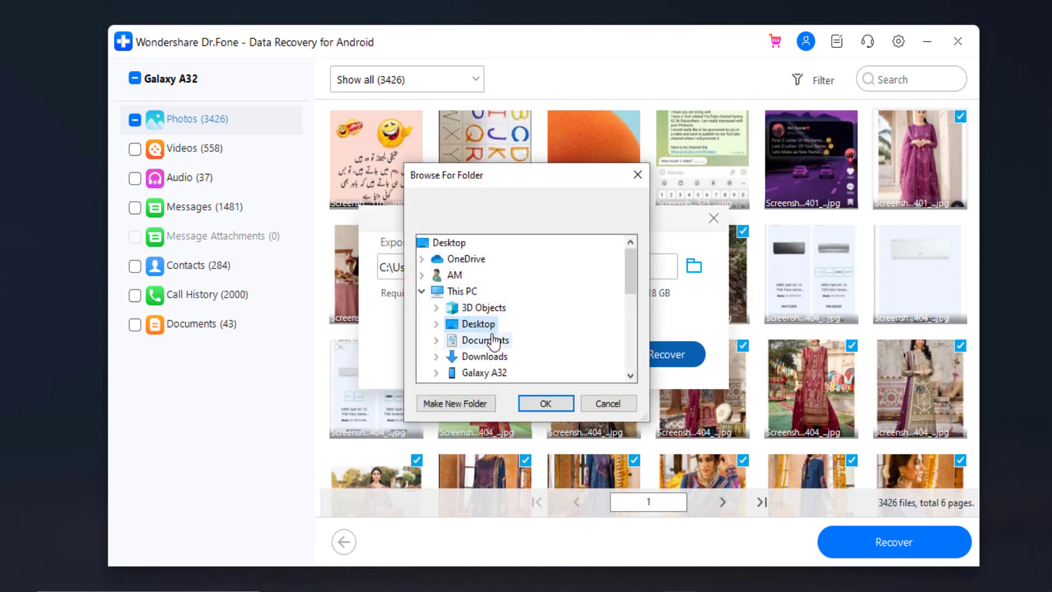
pyautogui.click(493, 341)
pyautogui.click(500, 275)
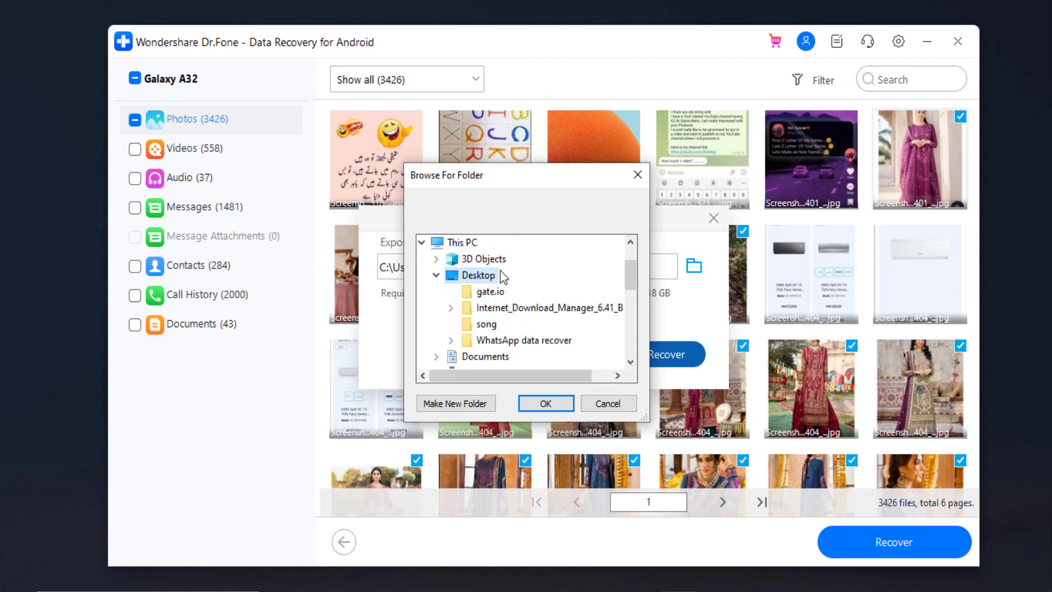
pyautogui.click(563, 404)
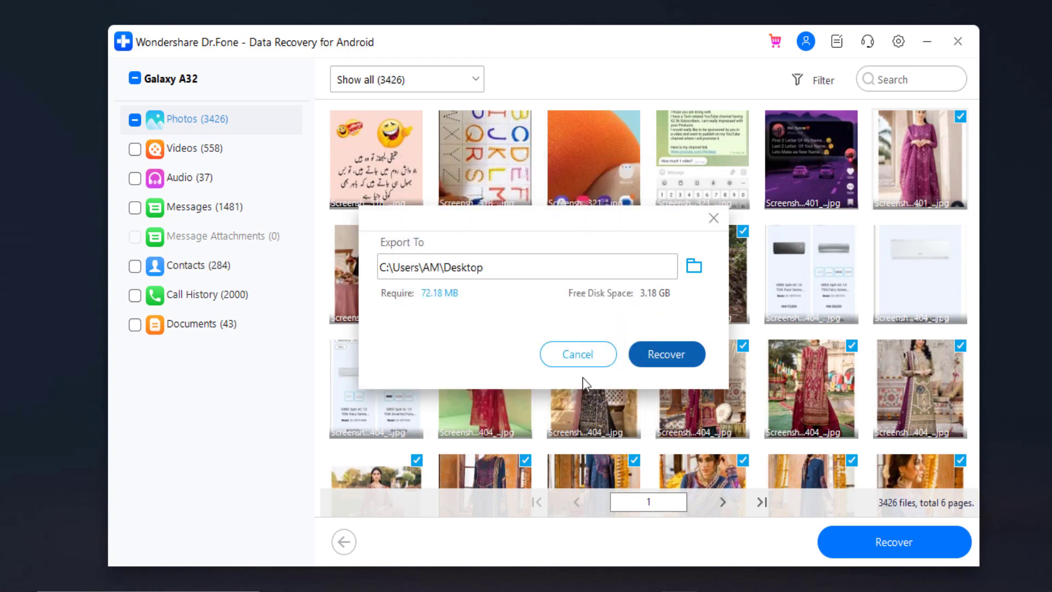
pyautogui.click(676, 358)
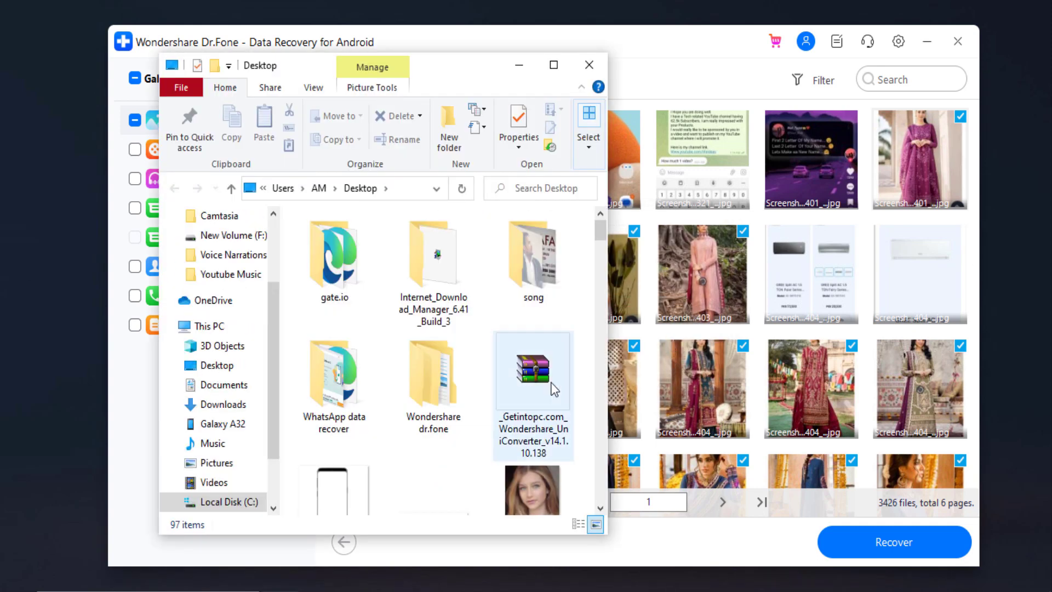
# Browse the recovered Photos folder as large thumbnails, then close the Explorer window
pyautogui.doubleClick(415, 243)
pyautogui.hotkey('ctrl', 'shift', '2')
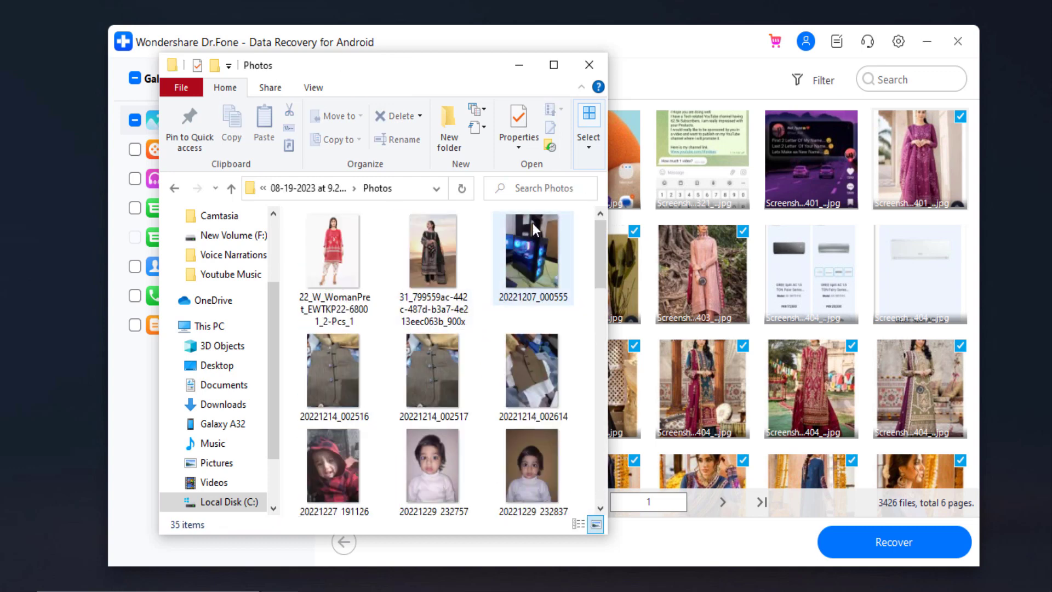
pyautogui.scroll(-2, 511, 323)
pyautogui.scroll(-2, 512, 323)
pyautogui.scroll(-1, 512, 322)
pyautogui.scroll(-2, 512, 322)
pyautogui.scroll(-1, 512, 323)
pyautogui.scroll(-1, 512, 322)
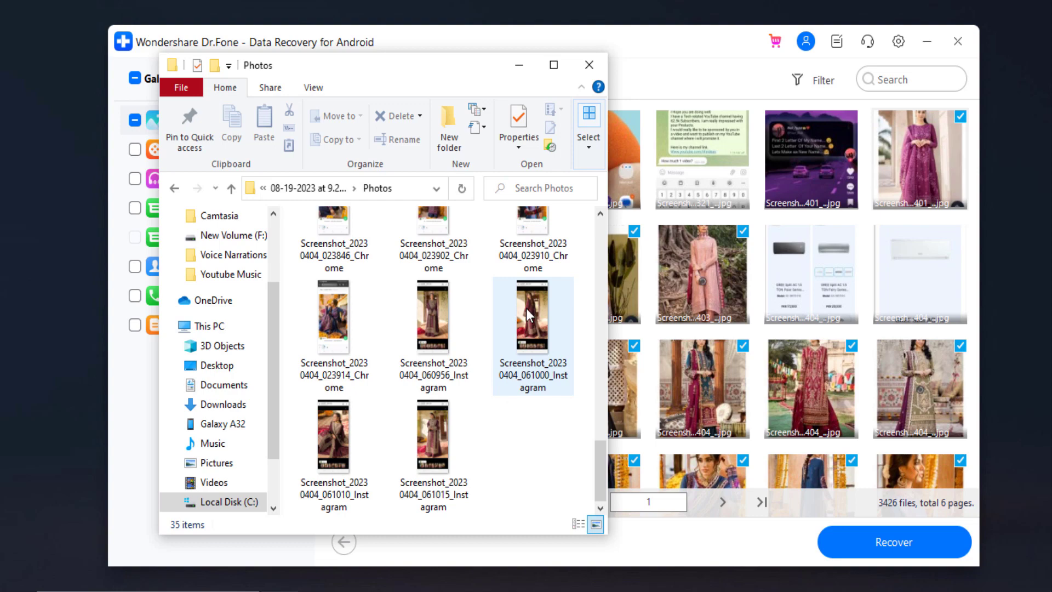
pyautogui.click(588, 64)
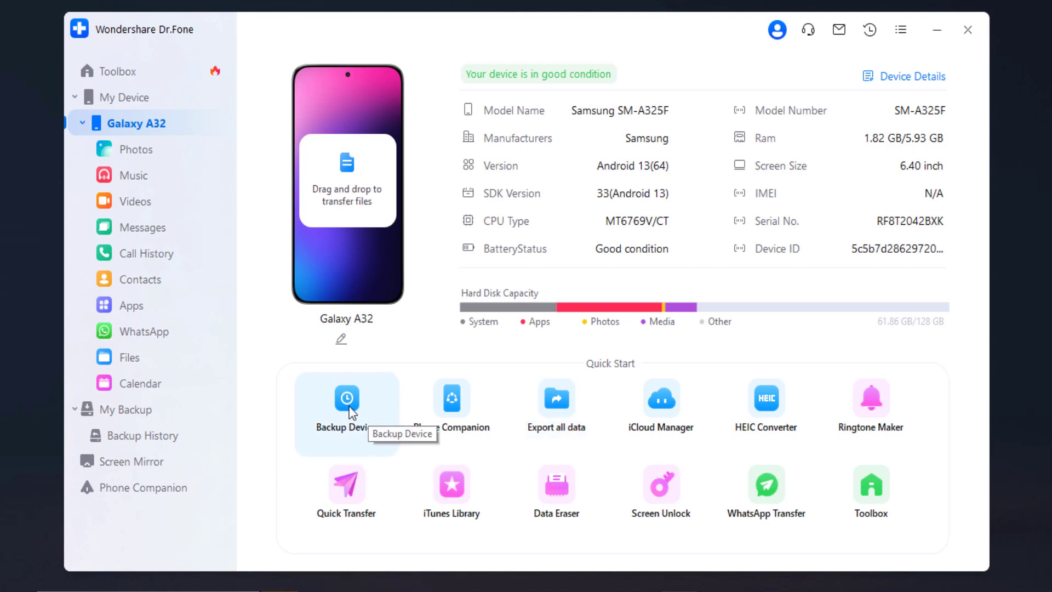
# Launch a Galaxy A32 backup from Backup Device and dismiss the SMS notice
pyautogui.click(349, 411)
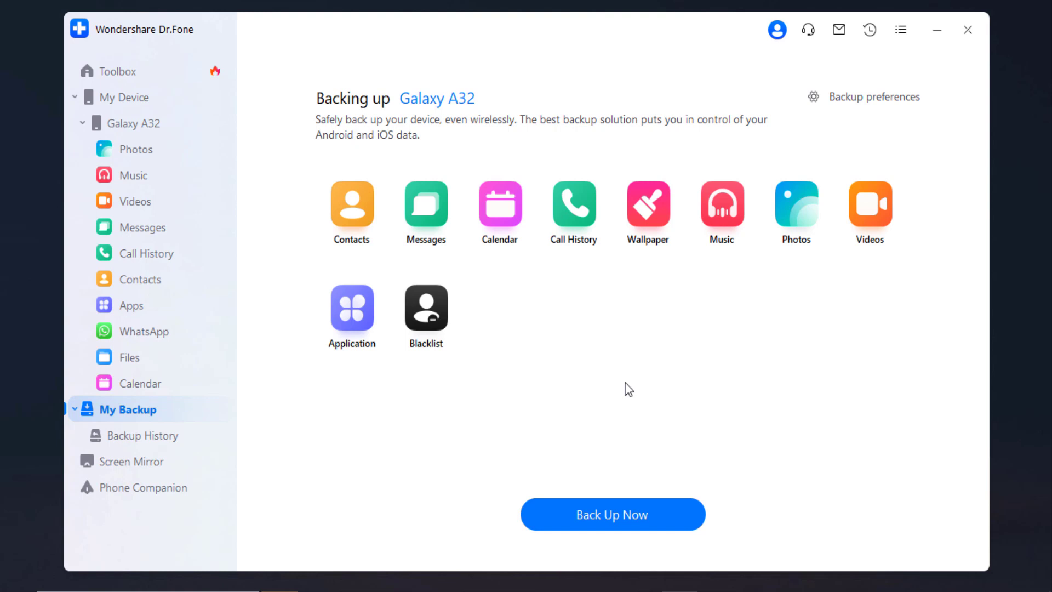
pyautogui.click(650, 519)
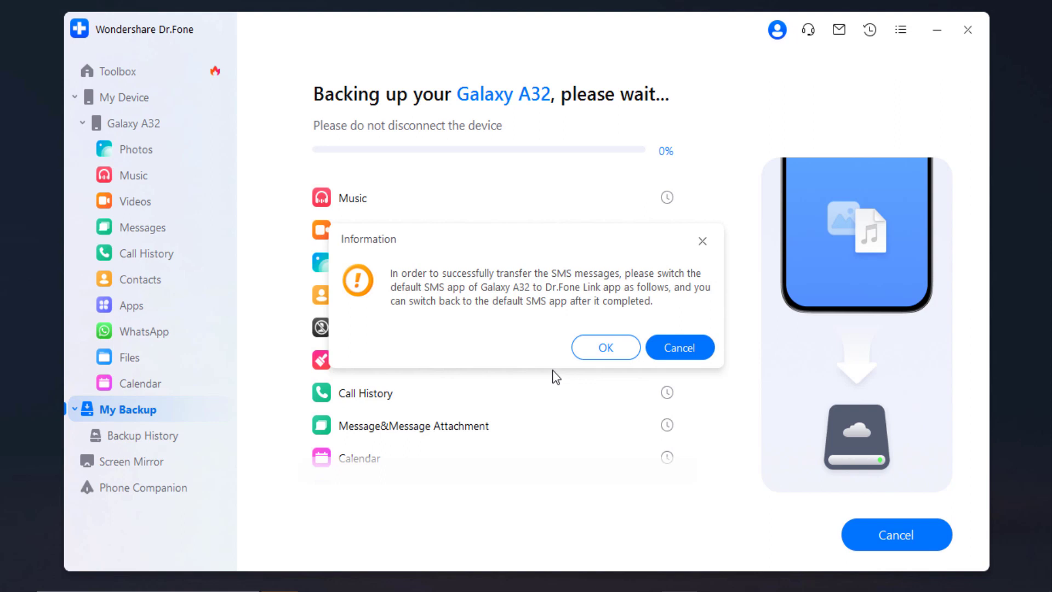
pyautogui.click(586, 350)
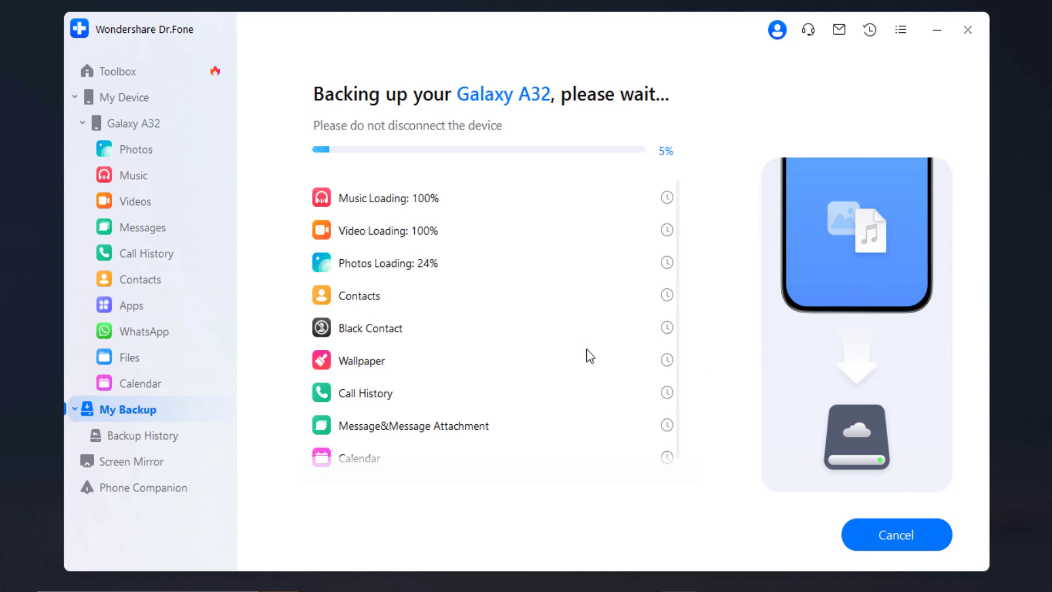
# From the Toolbox, view System Repair's Android problem list, then return to device choice
pyautogui.click(117, 72)
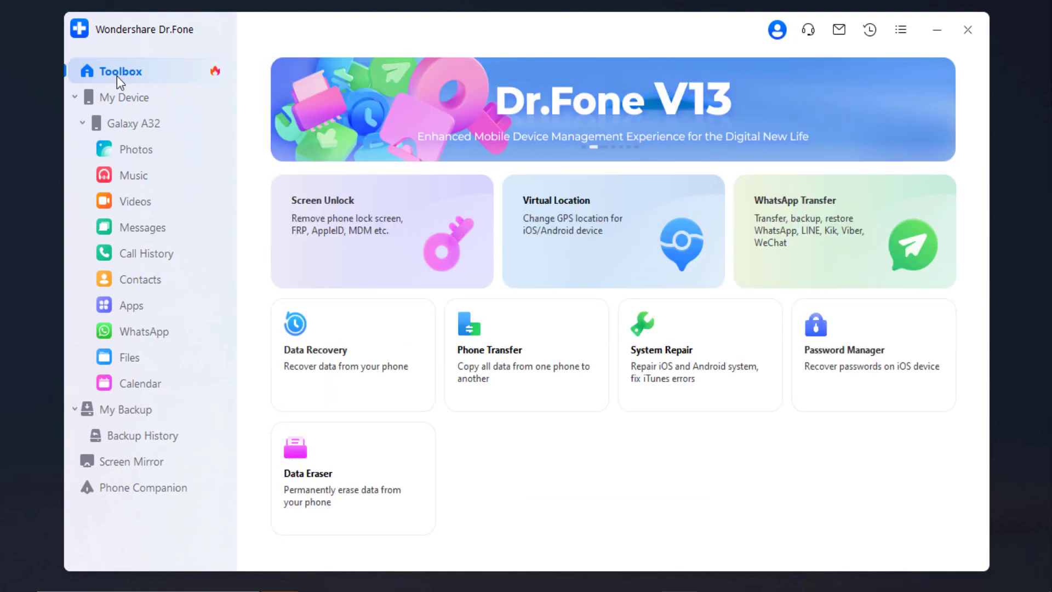
pyautogui.click(668, 330)
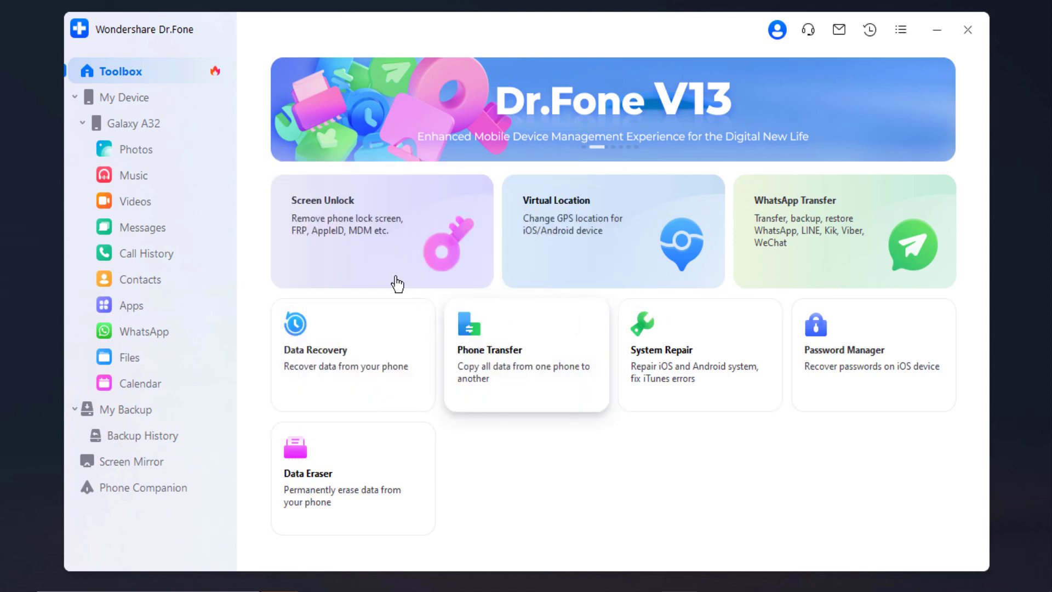
pyautogui.click(715, 347)
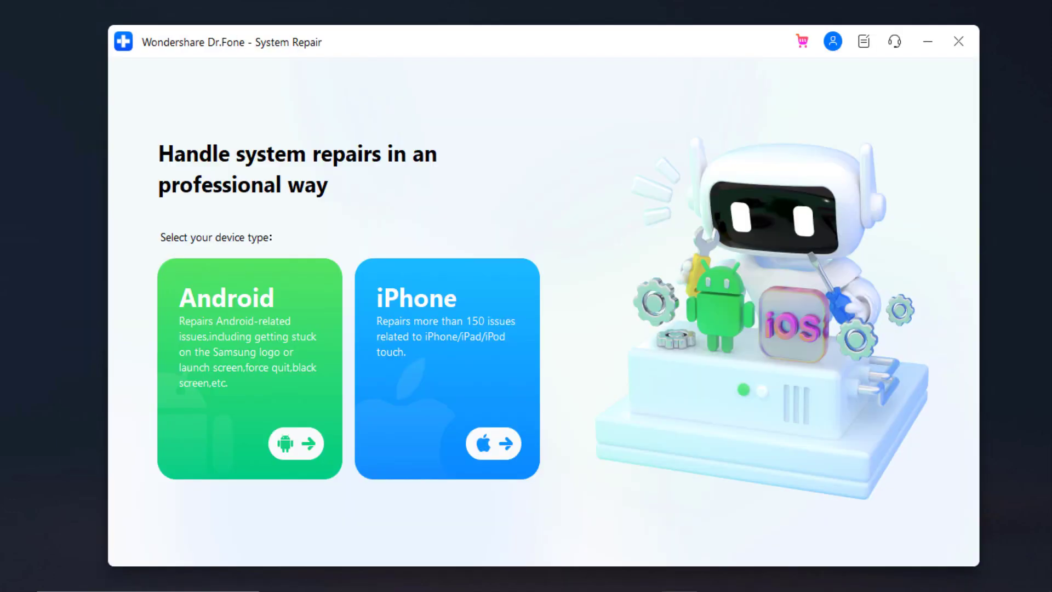
pyautogui.click(247, 378)
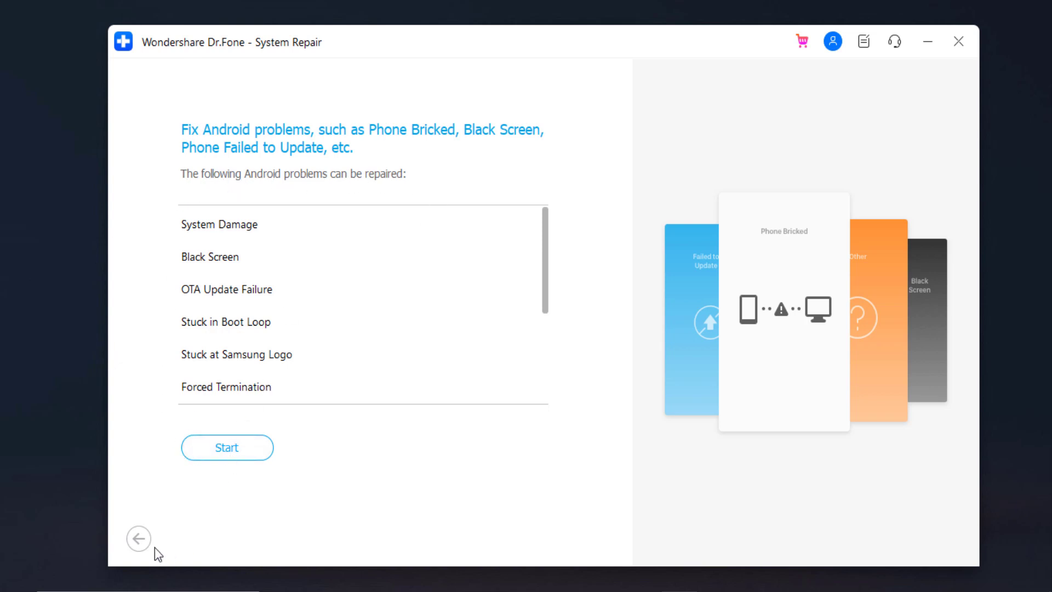
pyautogui.click(139, 539)
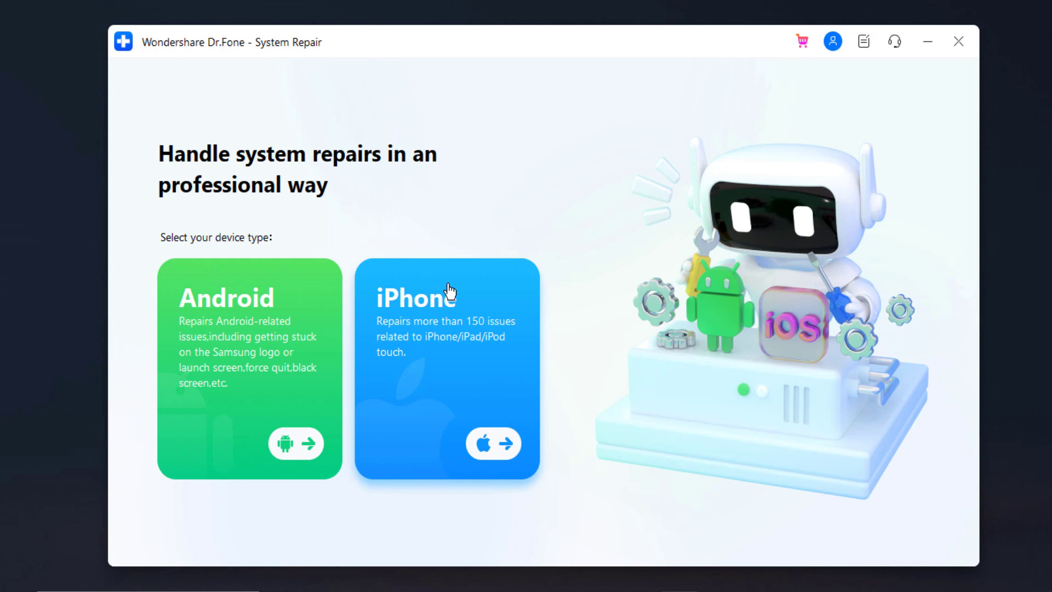
# Show the iPhone options: iOS Repair, iOS Upgrade/Downgrade, iTunes Repair and Toolbox Repair
pyautogui.click(488, 441)
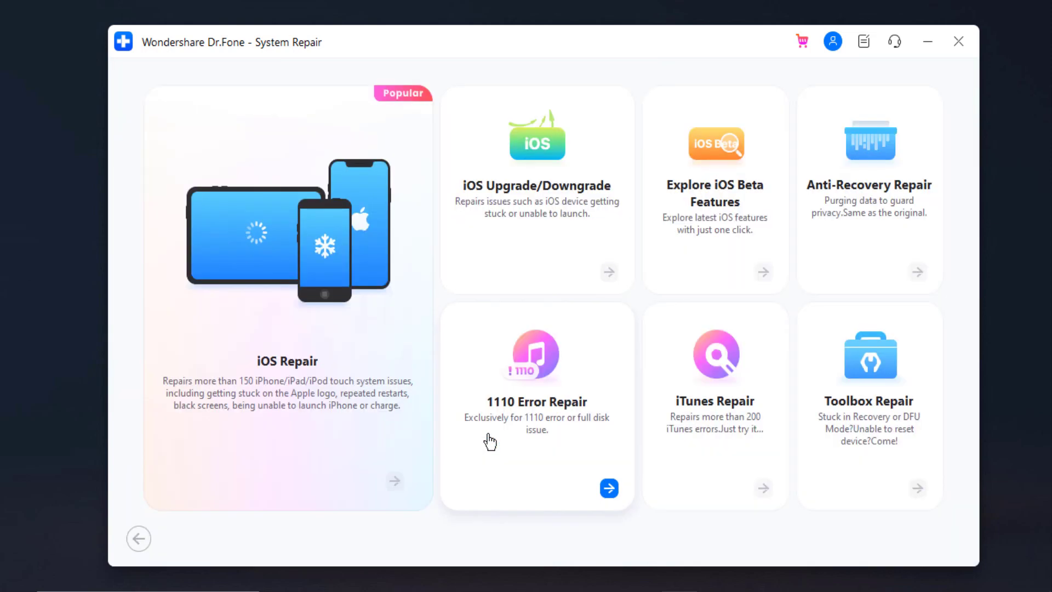